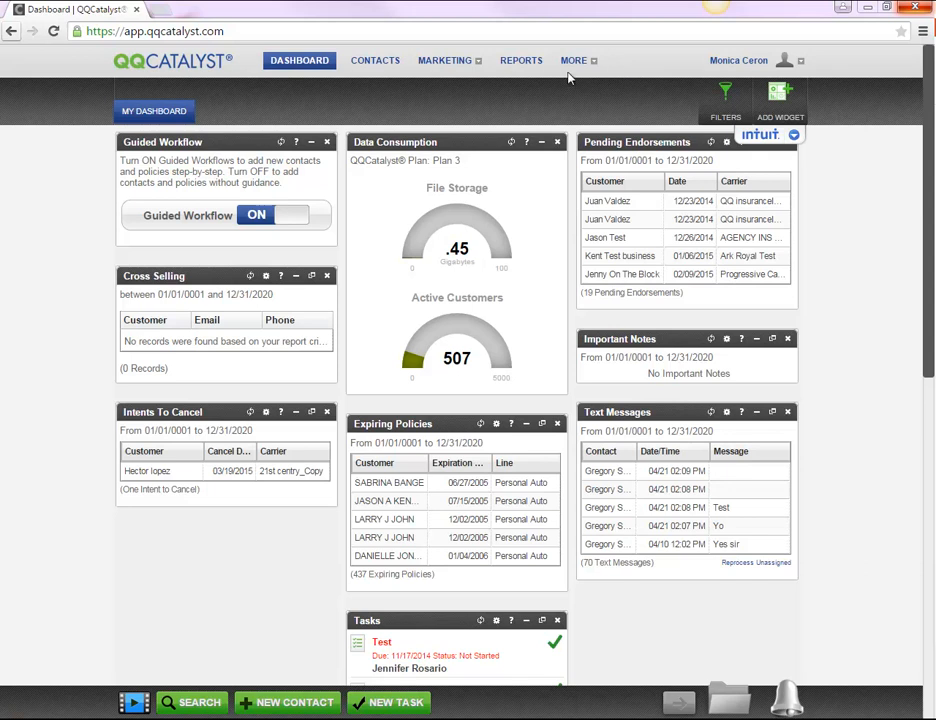
Step: Open the reports page and choose Atlanta Office as the office location
left_click(524, 62)
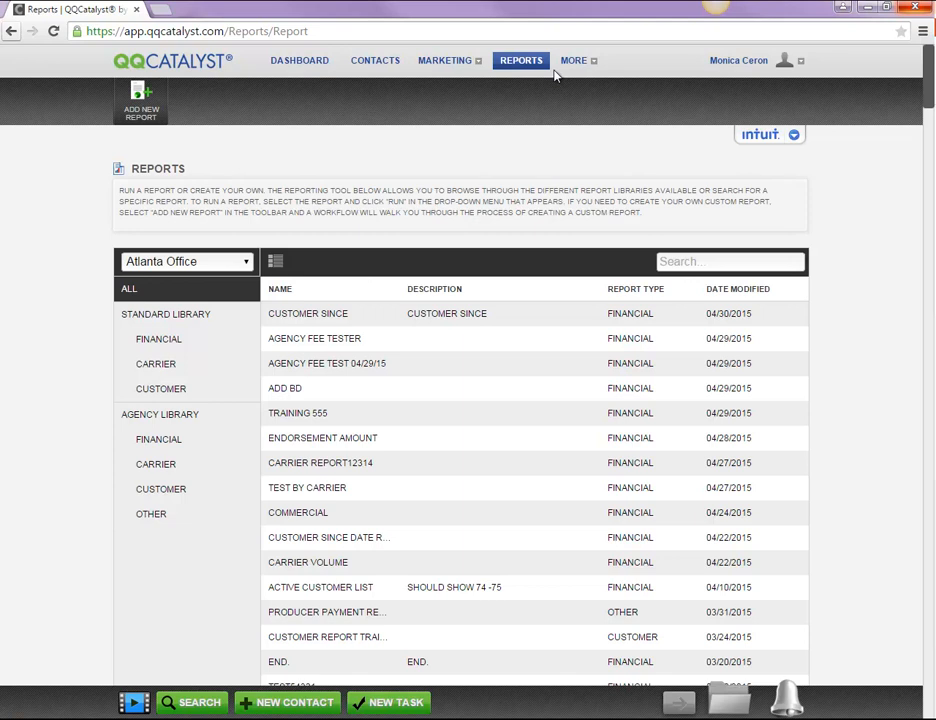
left_click(215, 262)
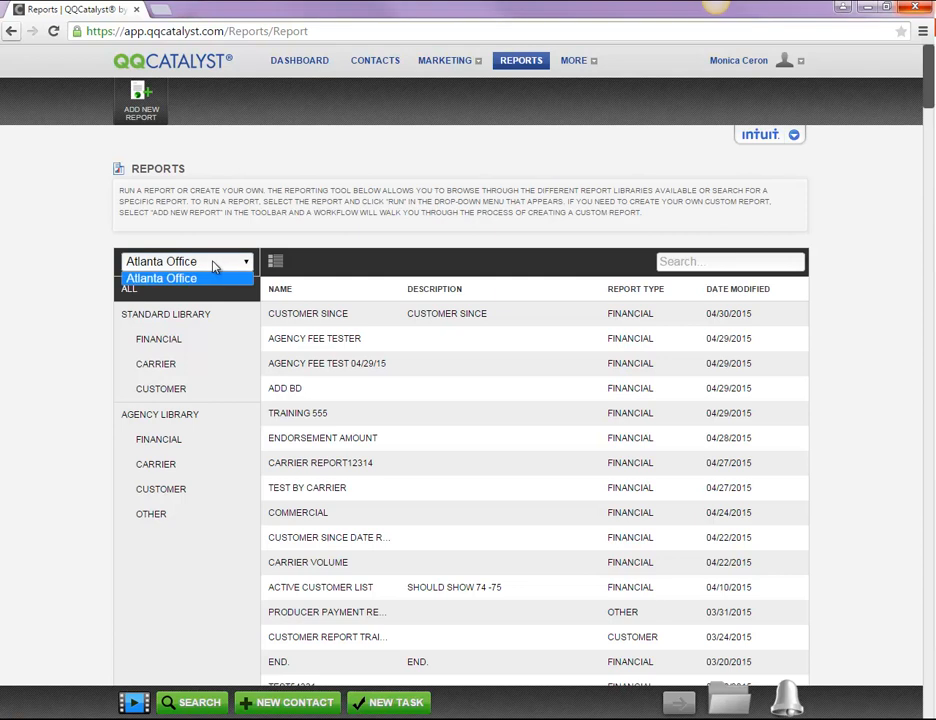
left_click(207, 278)
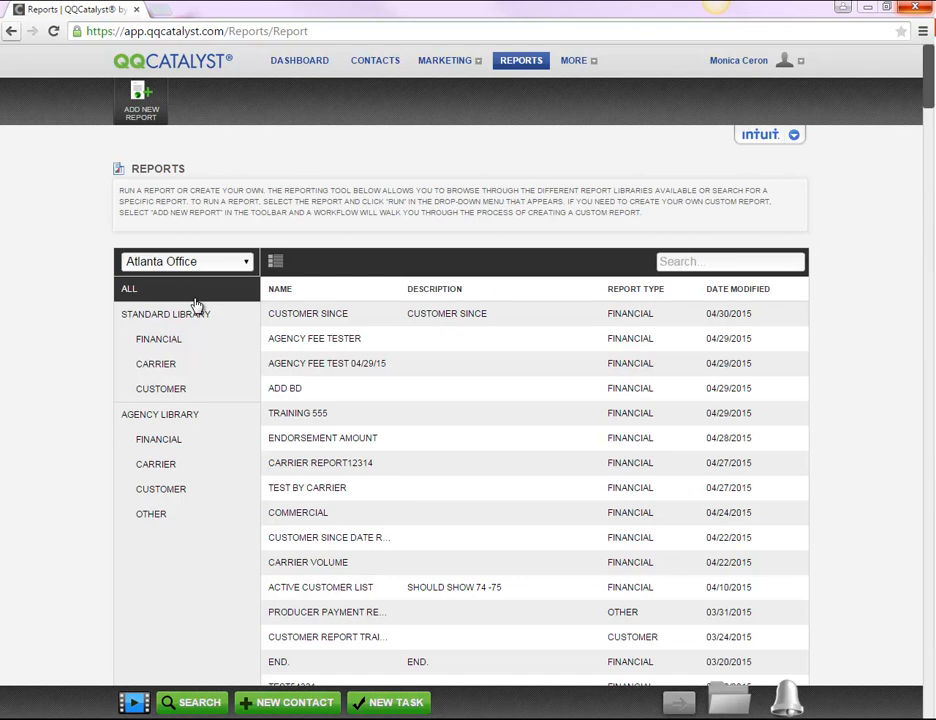
Step: Browse the Standard Library and Agency Library report lists, including the agency's Financial, Carrier, Customer and Other categories
left_click(139, 314)
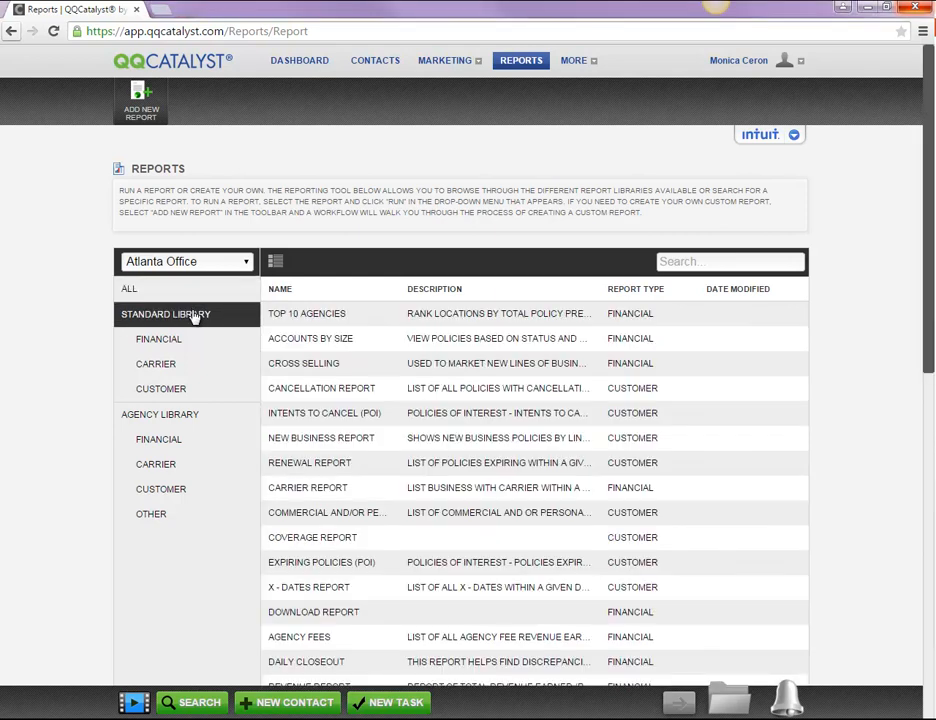
left_click(219, 415)
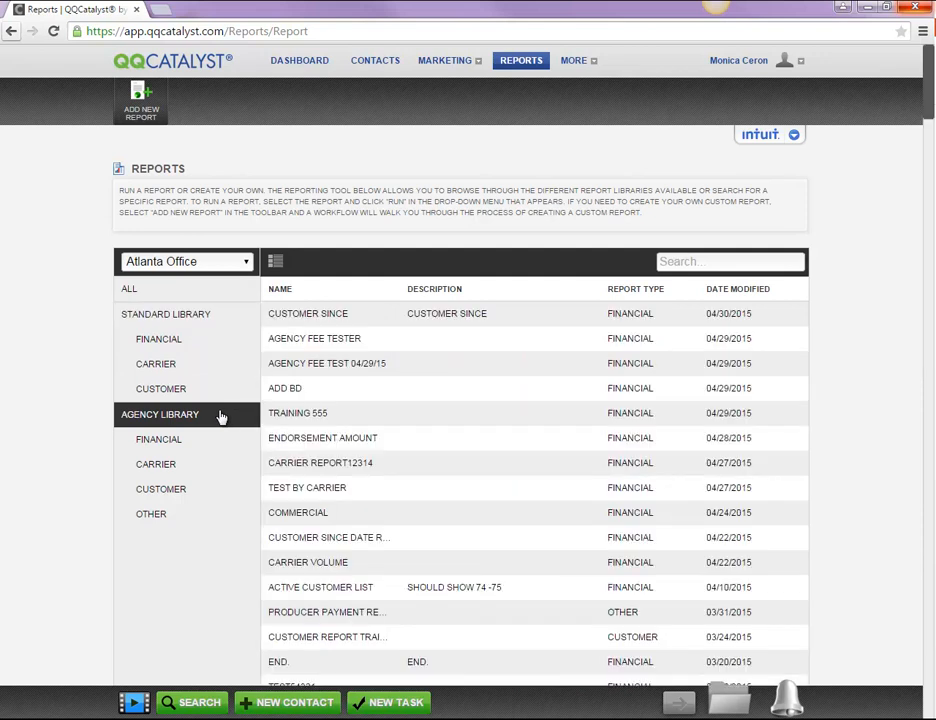
left_click(165, 322)
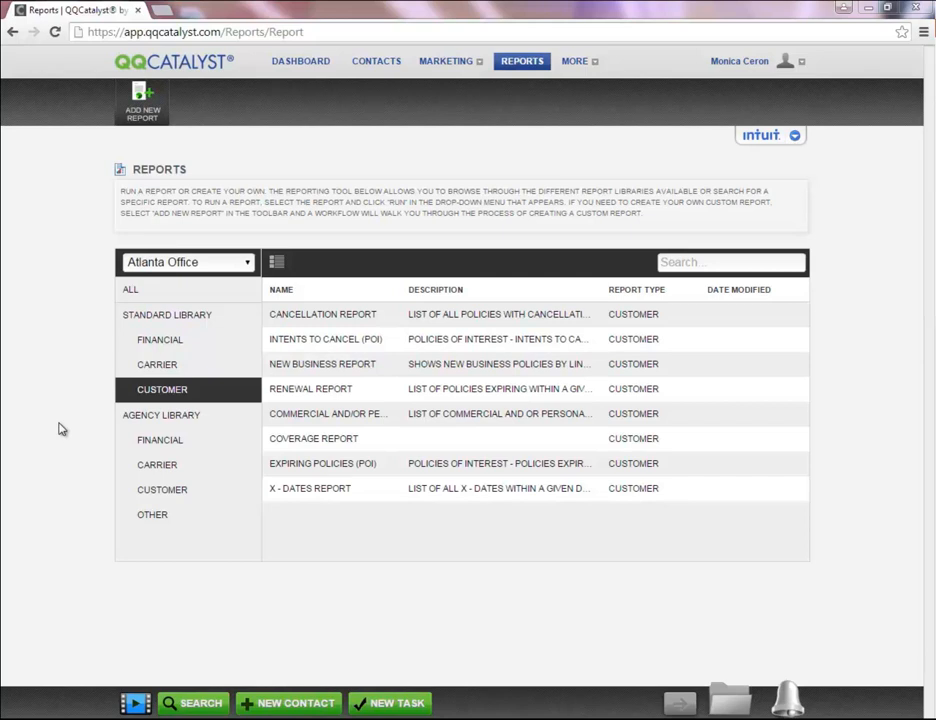
left_click(139, 421)
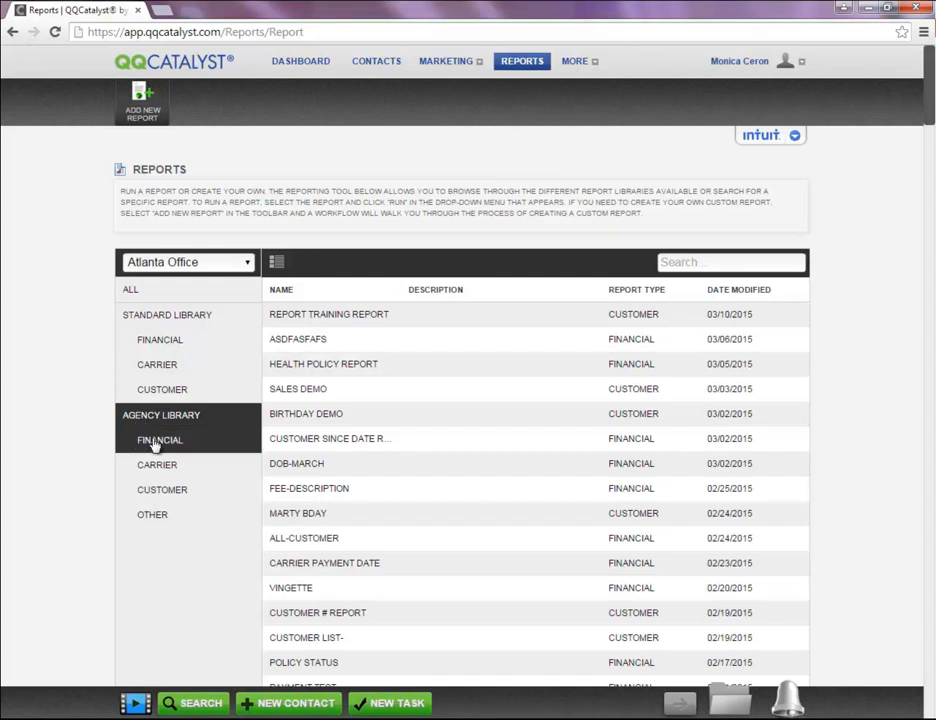
left_click(142, 441)
left_click(157, 468)
left_click(163, 494)
left_click(162, 522)
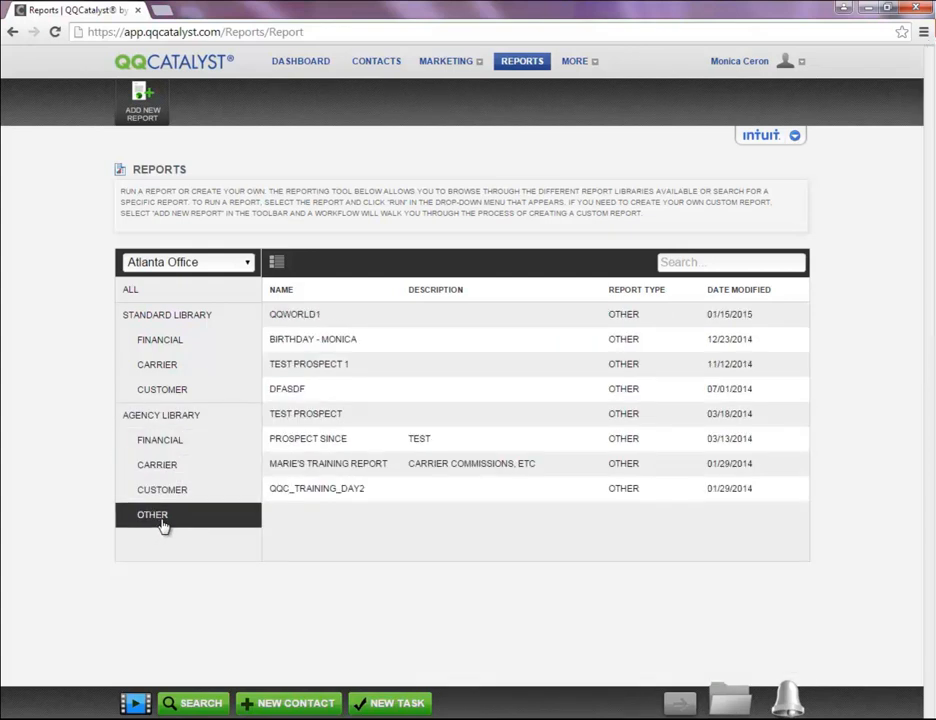
left_click(346, 318)
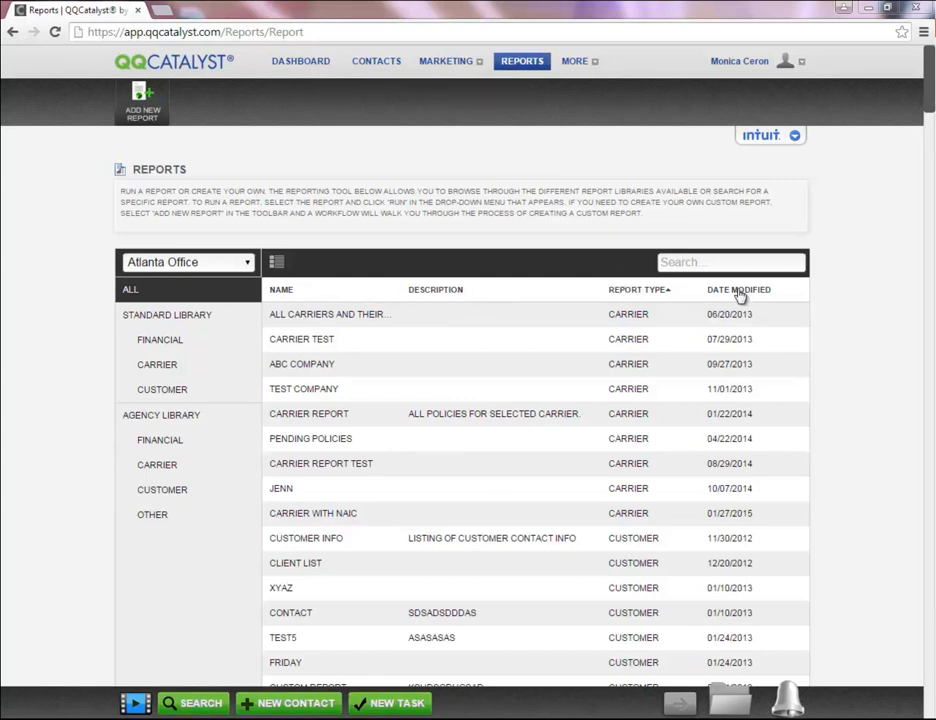
Step: Try sorting the report list by date modified, report type, description and name
left_click(738, 293)
left_click(617, 296)
left_click(424, 292)
left_click(281, 293)
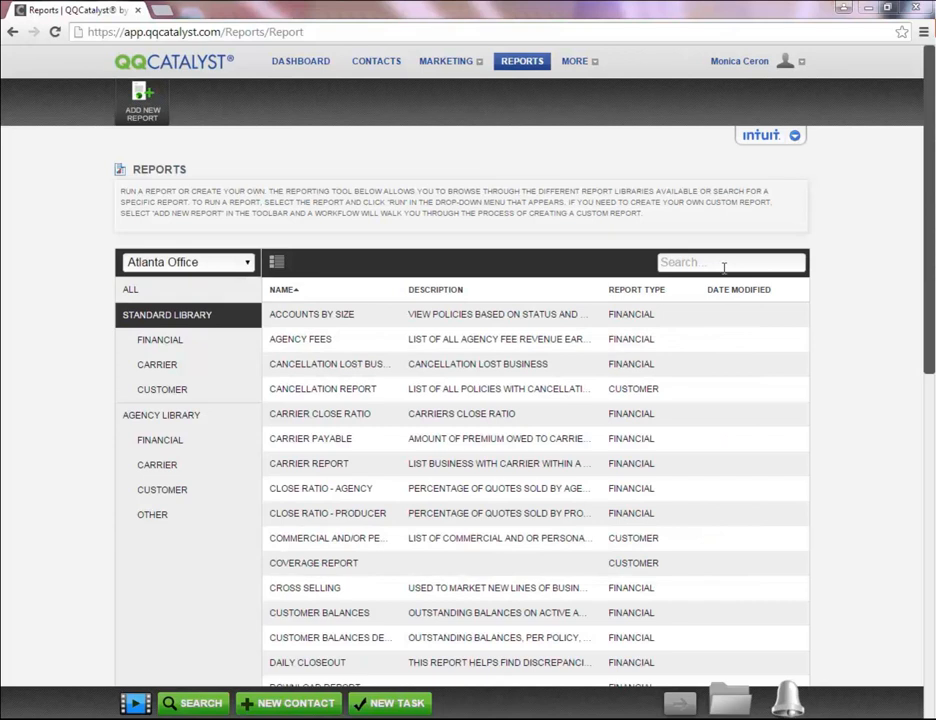
Step: Search the report list for "ren" and go back to the Agency Library
left_click(724, 264)
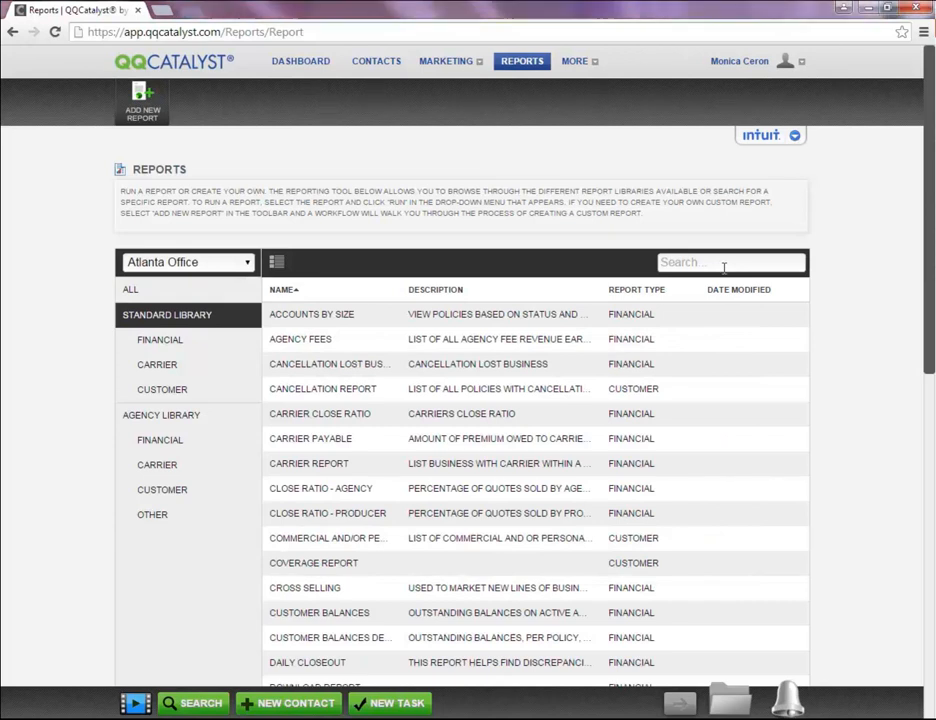
type("ren")
left_click(133, 417)
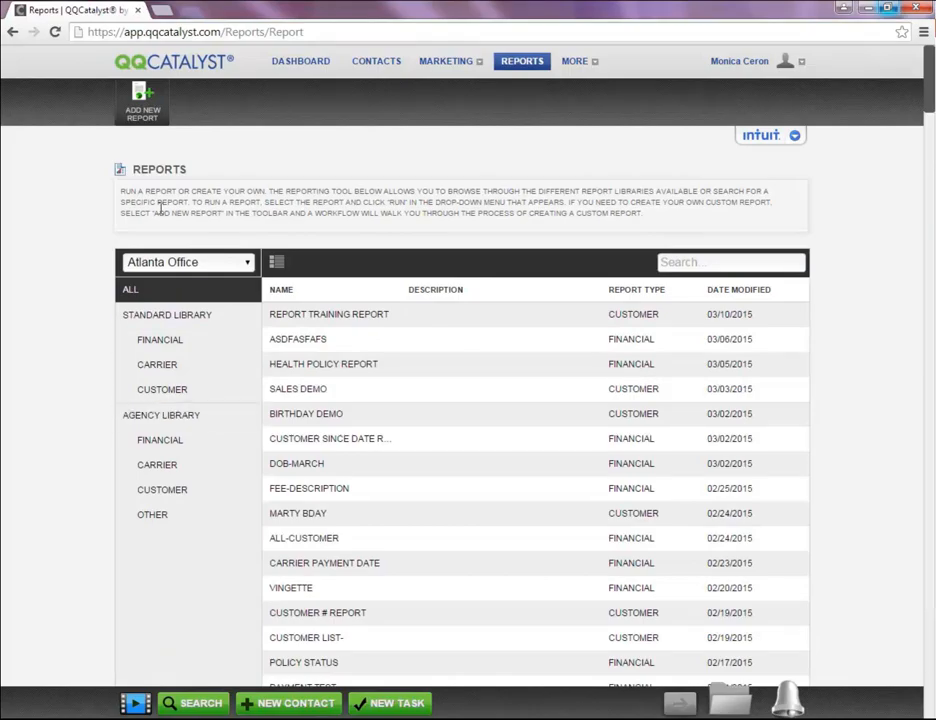
Step: Start a new custom report and look through its builder pages from Report Category to Report Preview
left_click(122, 112)
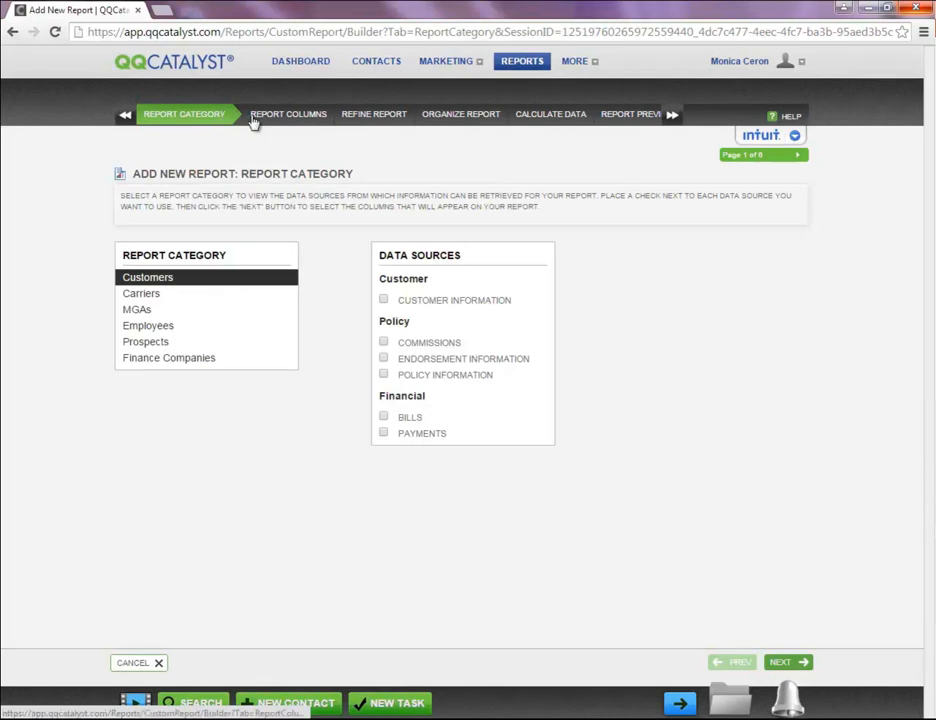
left_click(285, 115)
left_click(452, 118)
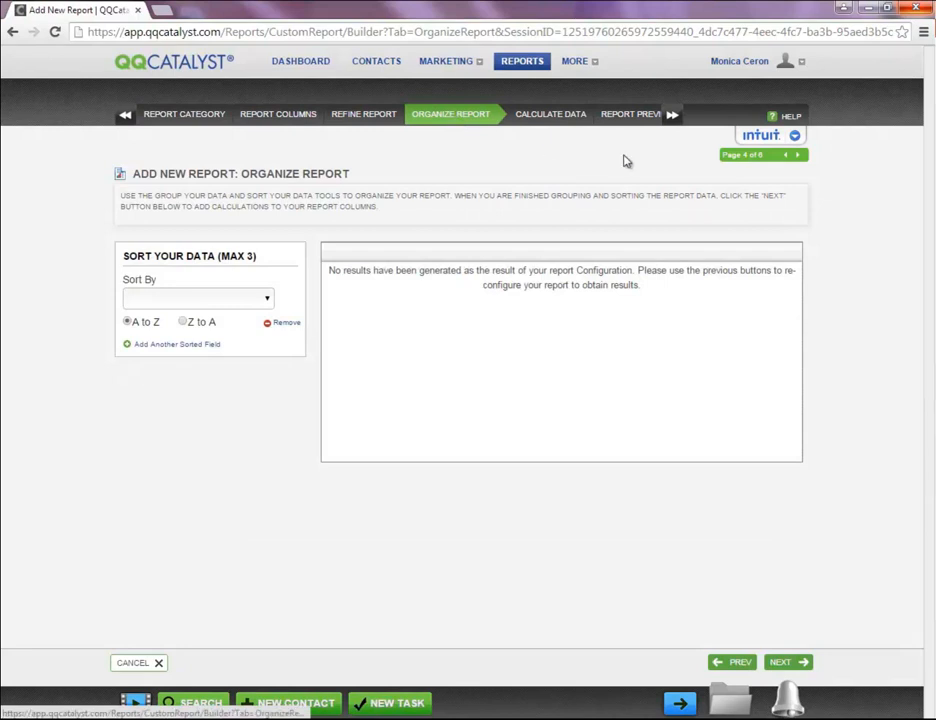
left_click(798, 156)
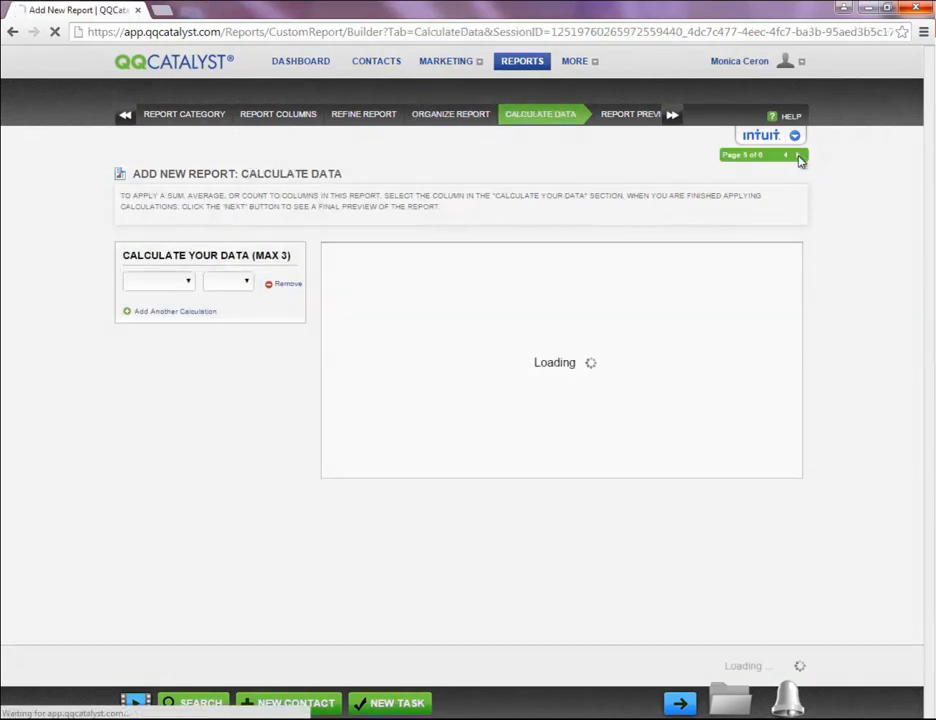
left_click(798, 156)
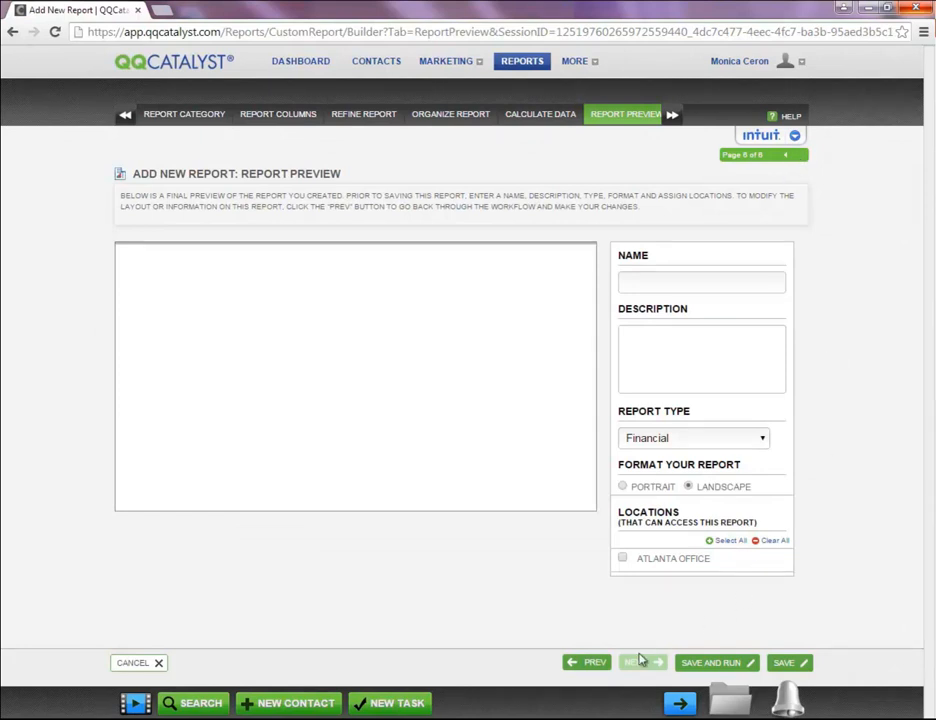
left_click(595, 673)
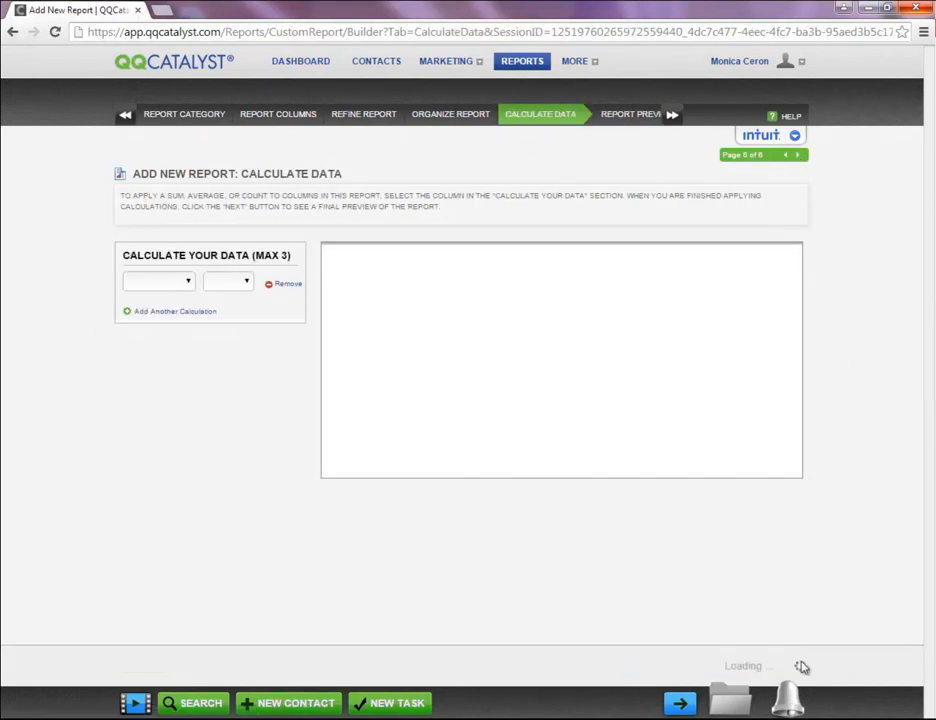
left_click(792, 664)
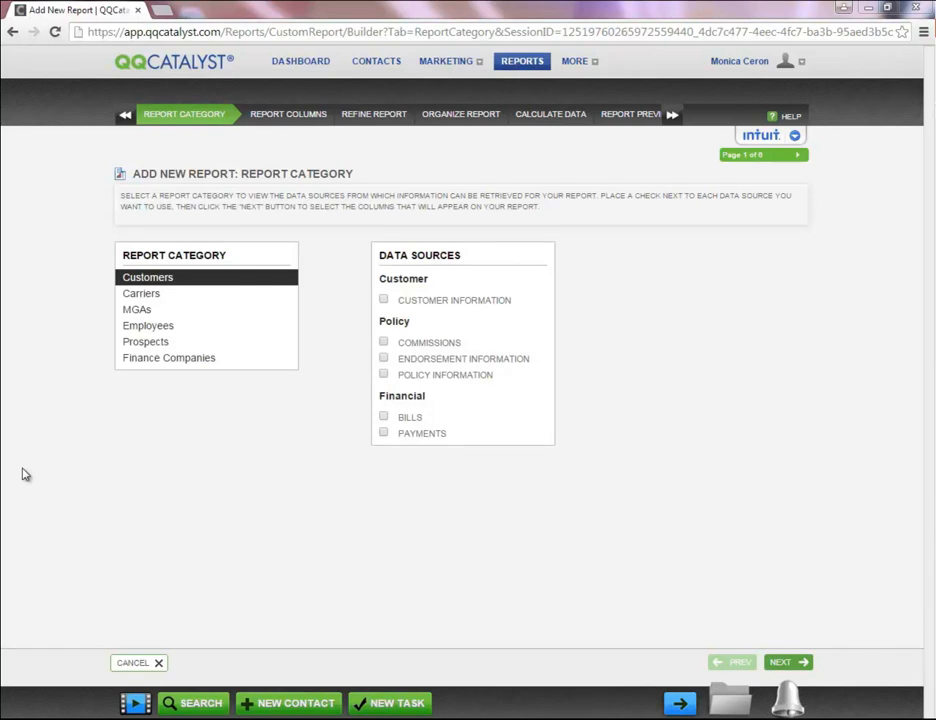
Step: Review the data sources offered for the Carriers, MGAs, Employees, Prospects and Finance Companies report categories
left_click(138, 301)
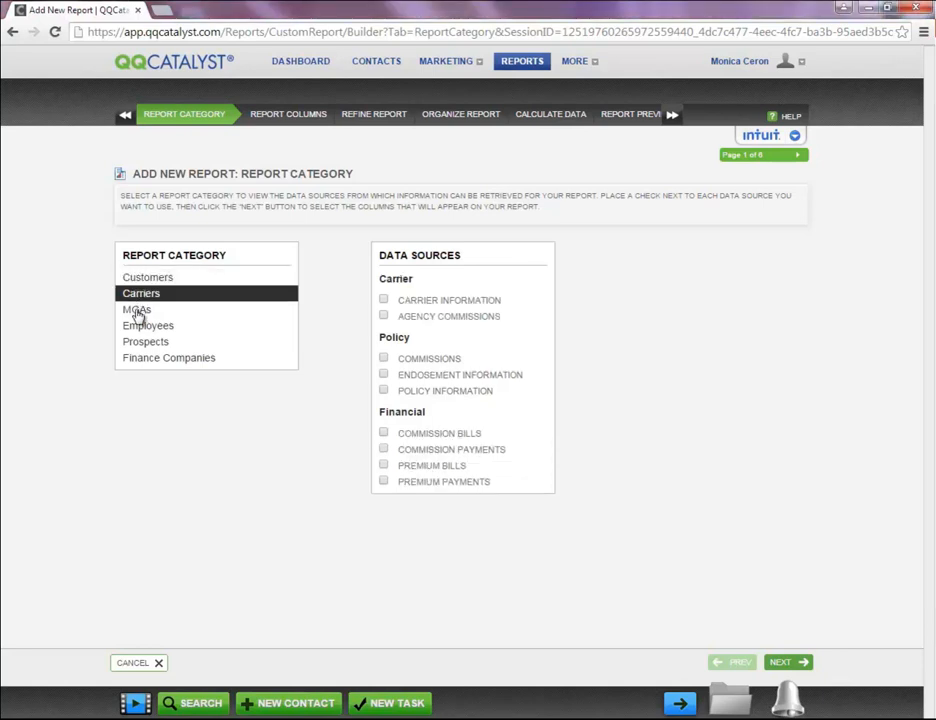
left_click(138, 311)
left_click(135, 327)
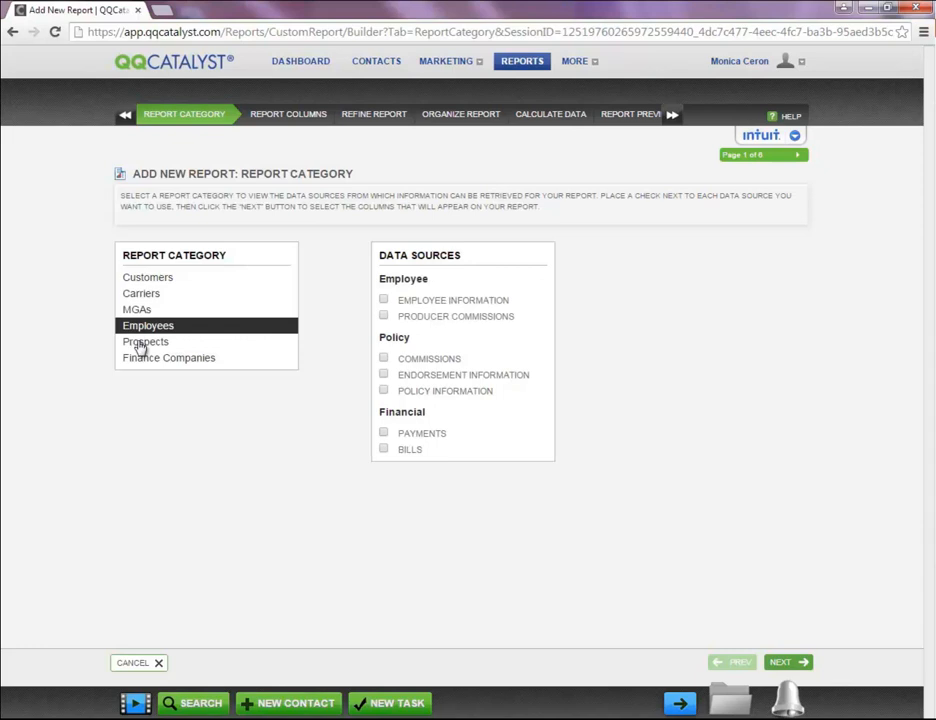
left_click(143, 343)
left_click(146, 360)
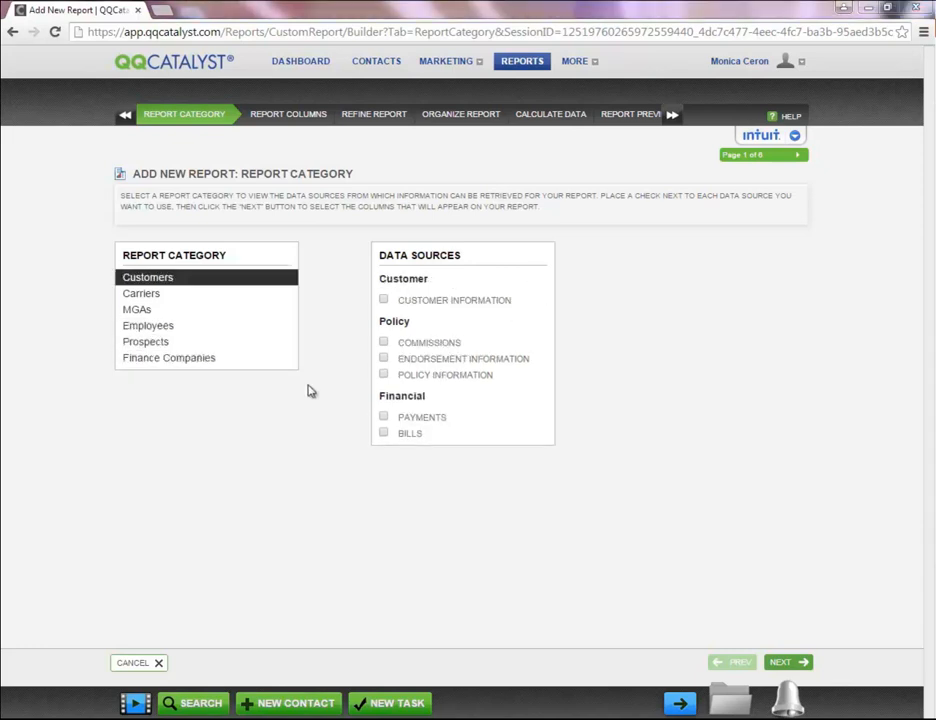
Step: For the Customers category, include the Customer Information, Commissions, Endorsement Information and Policy Information data sources
left_click(385, 301)
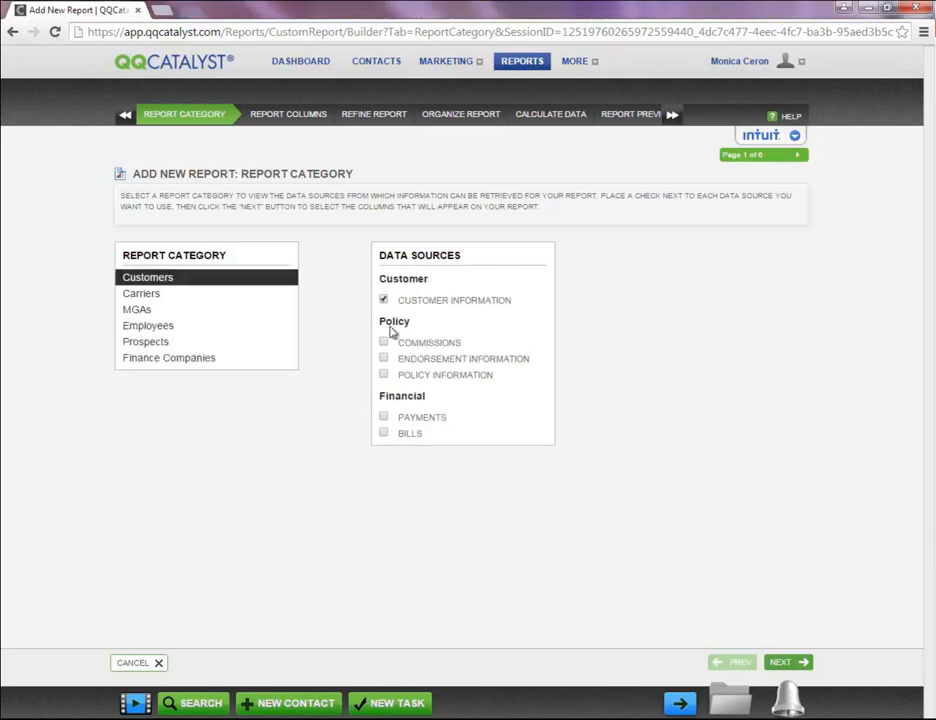
left_click(384, 344)
left_click(384, 359)
left_click(385, 375)
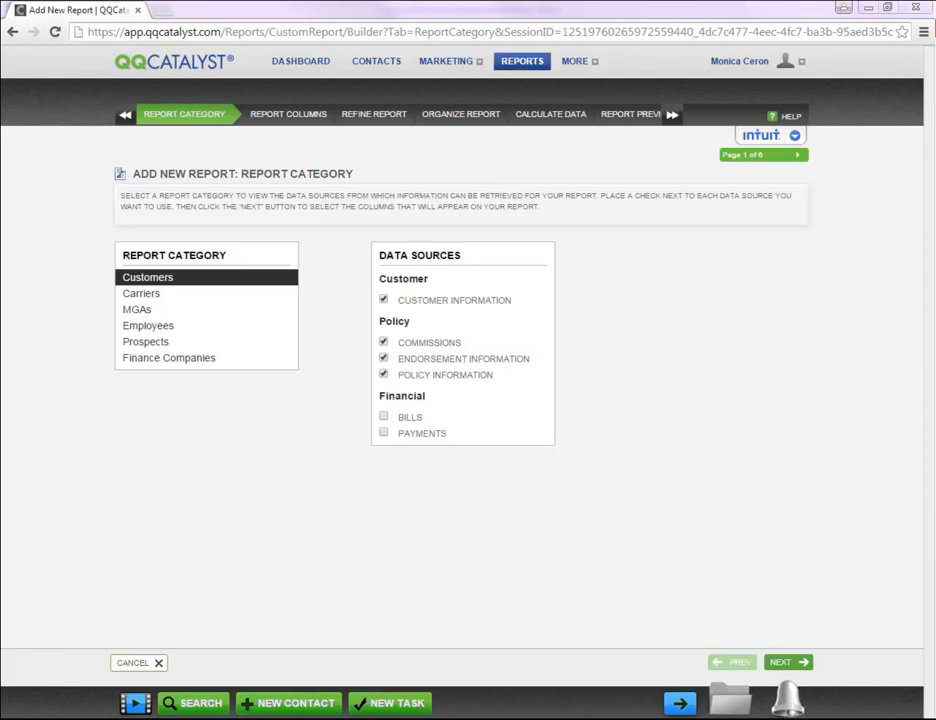
Step: Go to the report's column selection and search the available fields for "name"
left_click(310, 115)
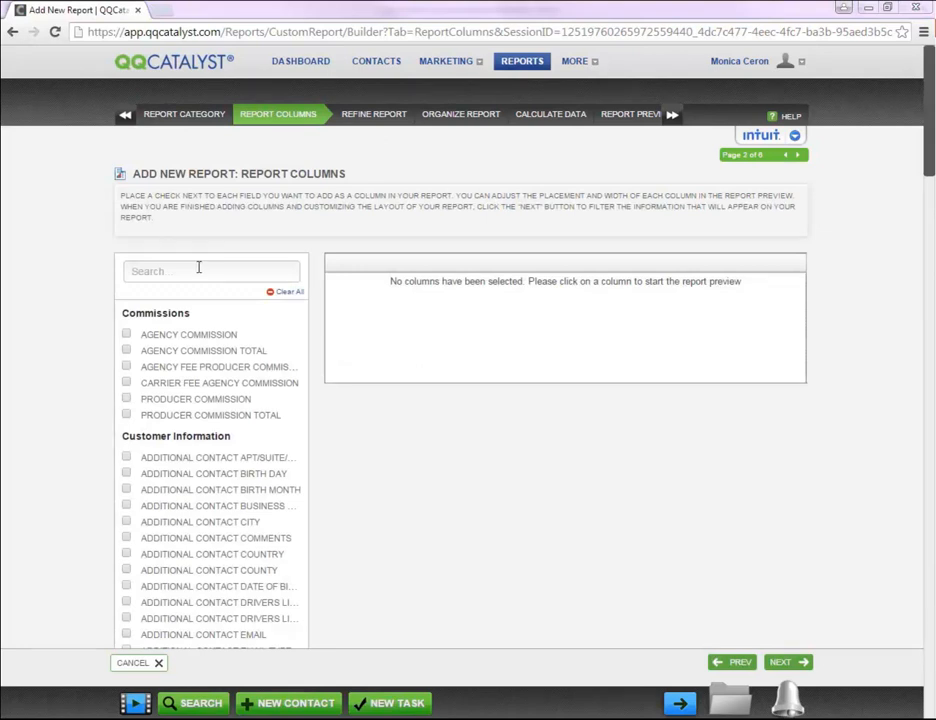
left_click(198, 267)
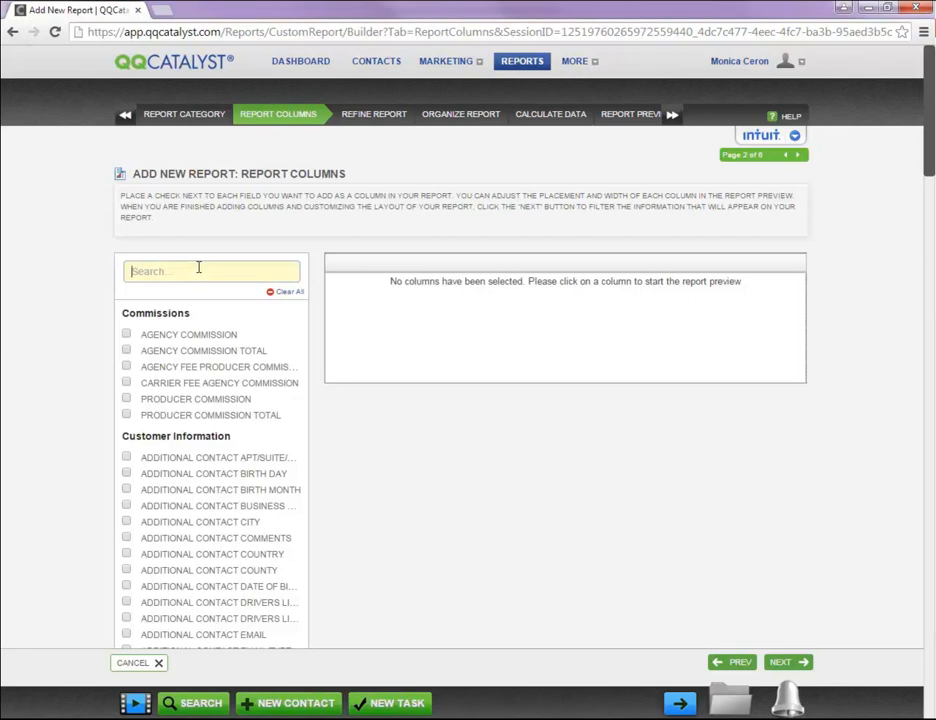
type("name")
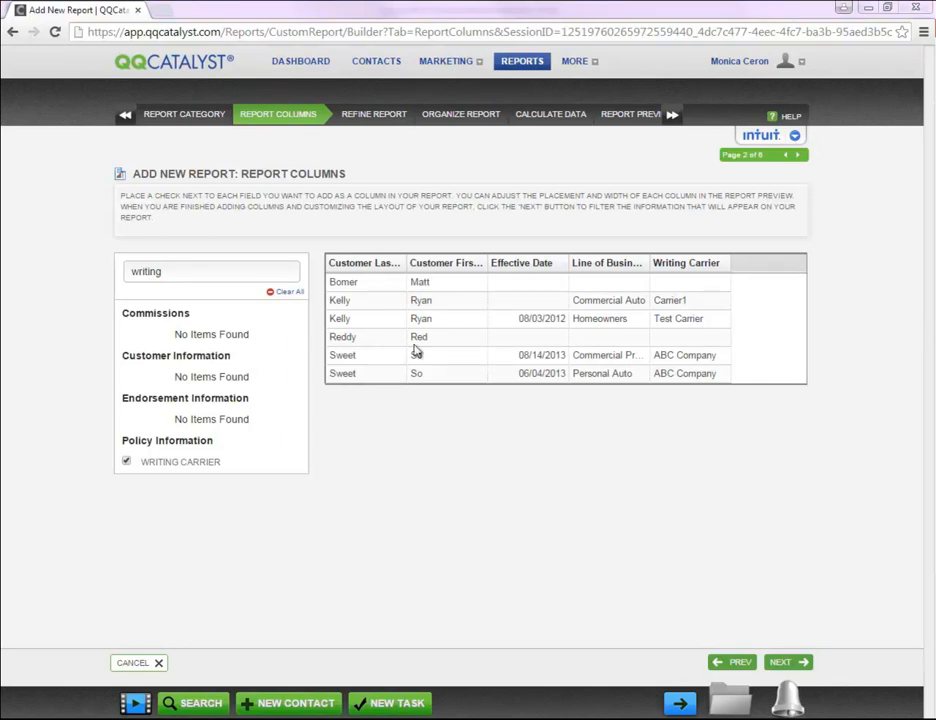
Step: Move the Customer Last Name column after Customer First Name in the preview, and clear all selected columns
left_click_drag(400, 265, 460, 278)
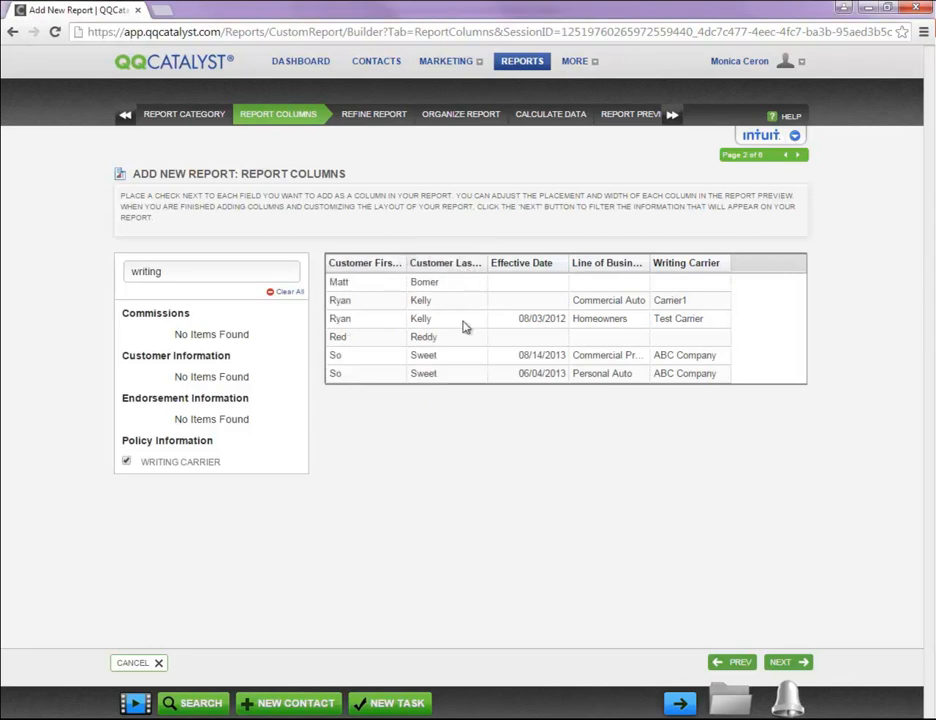
left_click(285, 296)
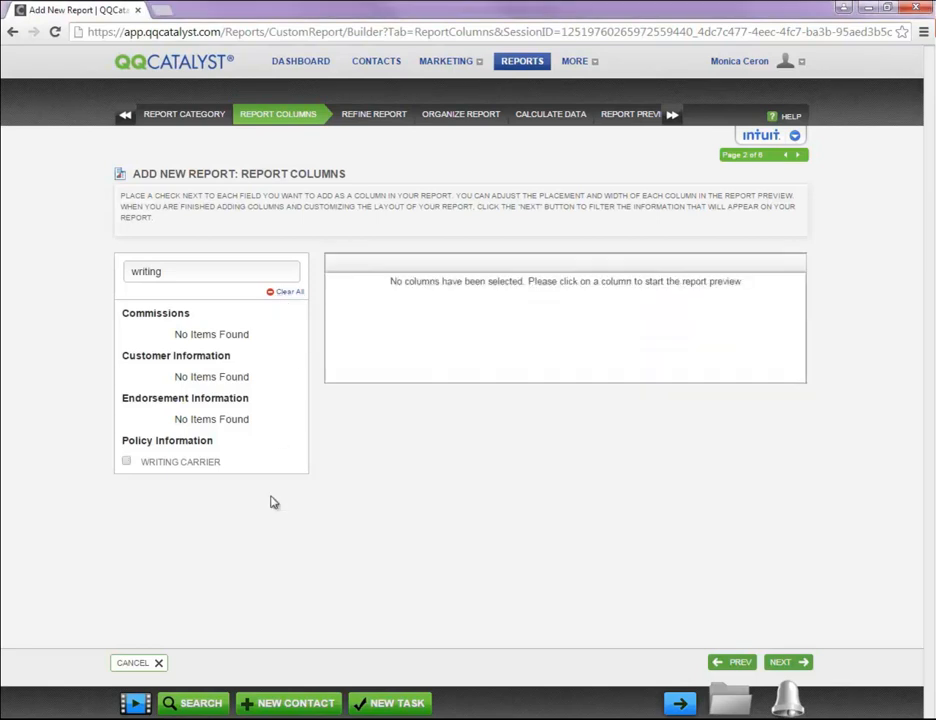
Step: Add a filter row on the Refine Report page and review which columns it can use
left_click(366, 118)
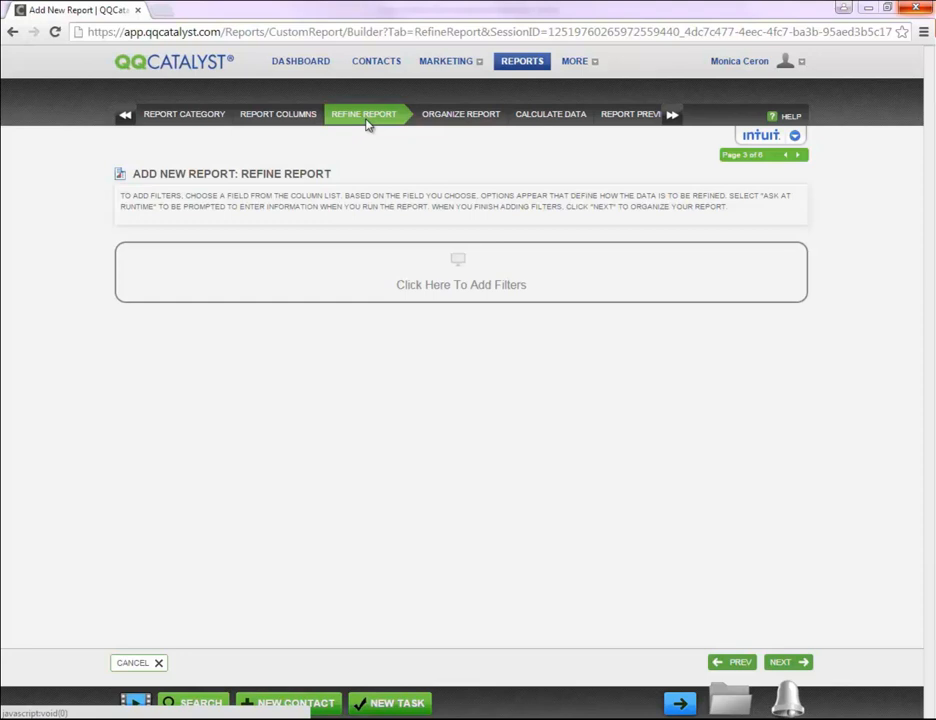
left_click(418, 262)
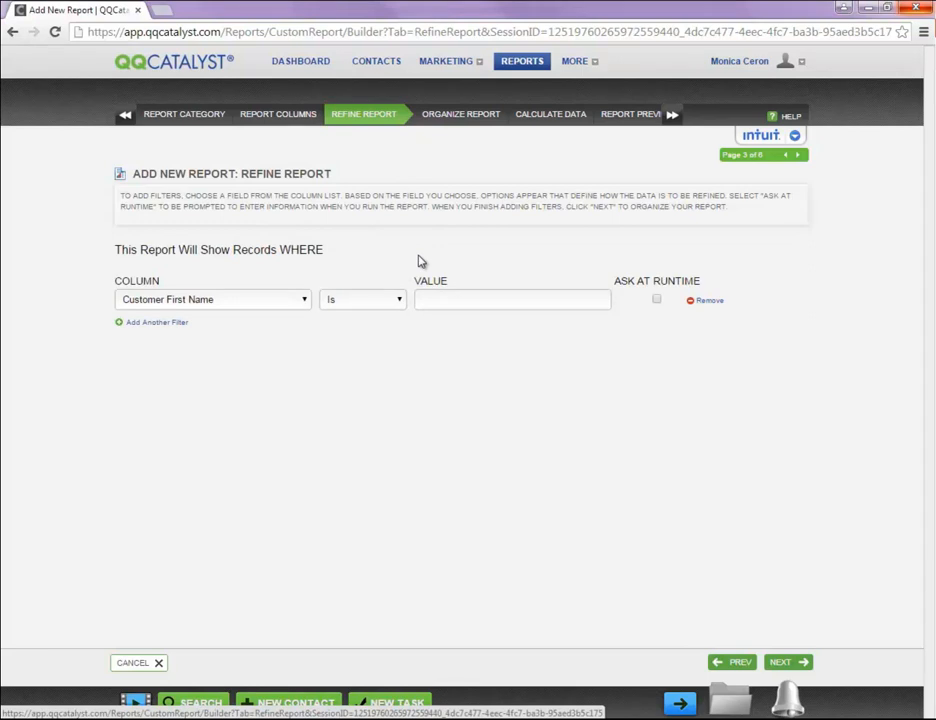
left_click(295, 302)
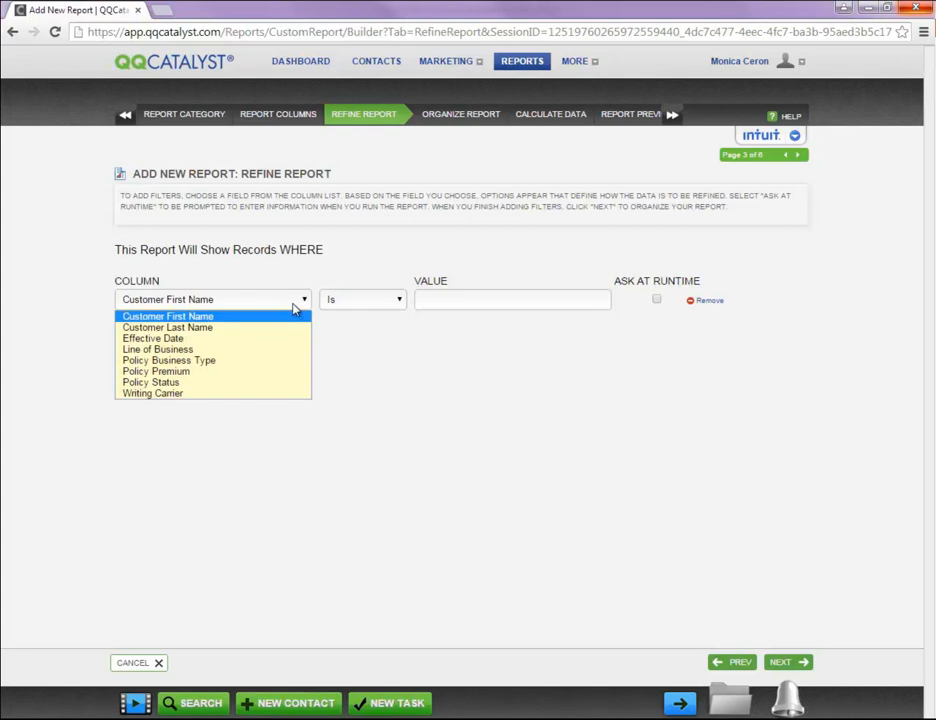
left_click(256, 305)
left_click(256, 302)
left_click(295, 116)
left_click(295, 116)
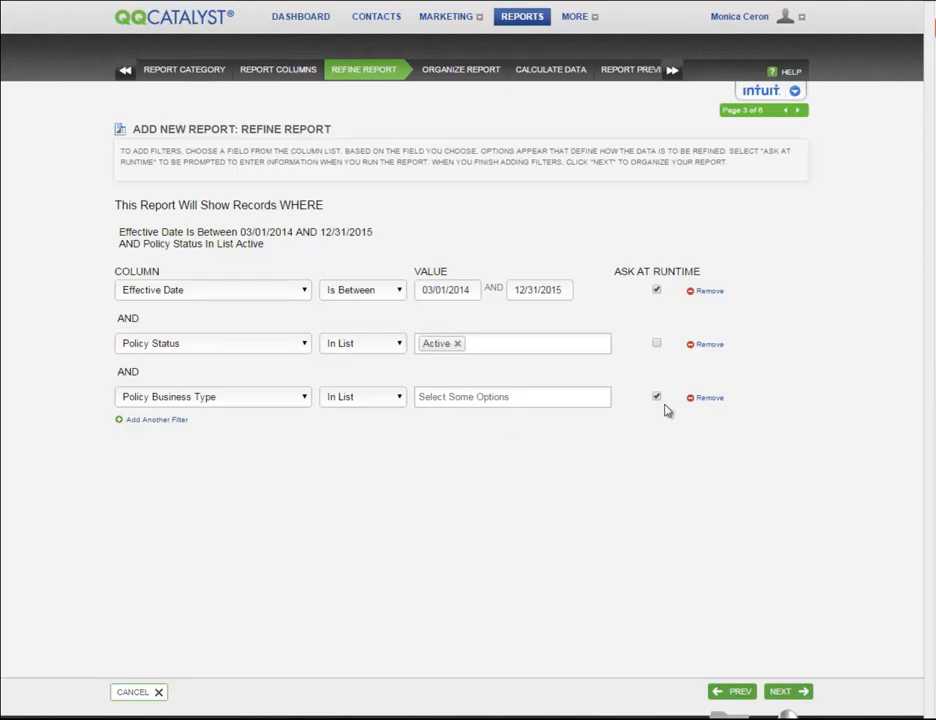
Step: Choose from the value options for the Policy Business Type filter
left_click(512, 397)
left_click(515, 415)
left_click(520, 408)
left_click(495, 445)
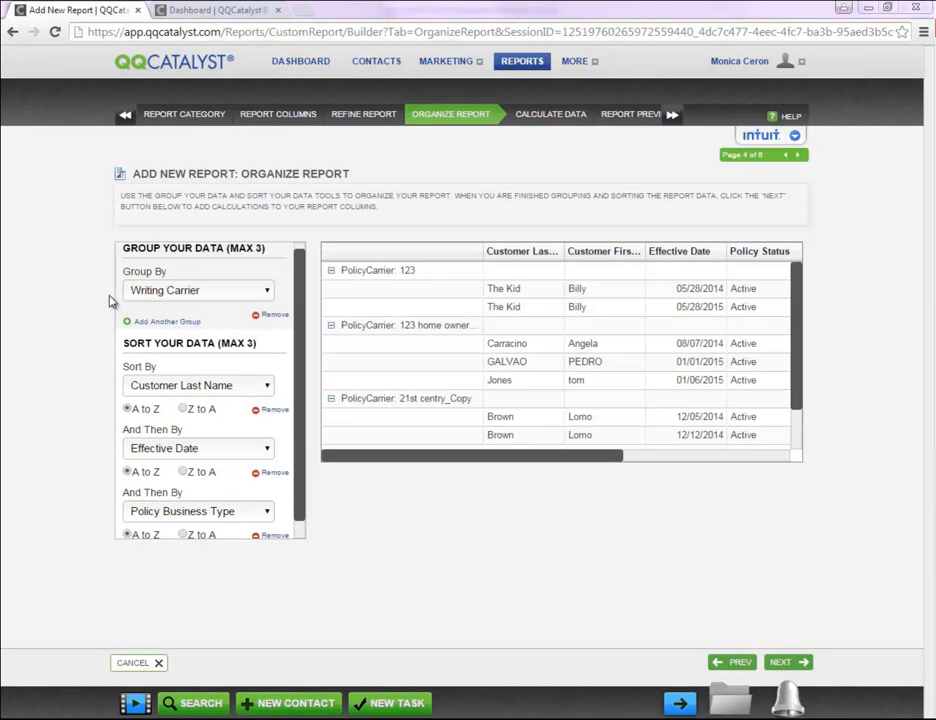
Step: Sort the report's Customer Last Name from Z to A and calculate the Sum of Policy Premium
left_click(184, 410)
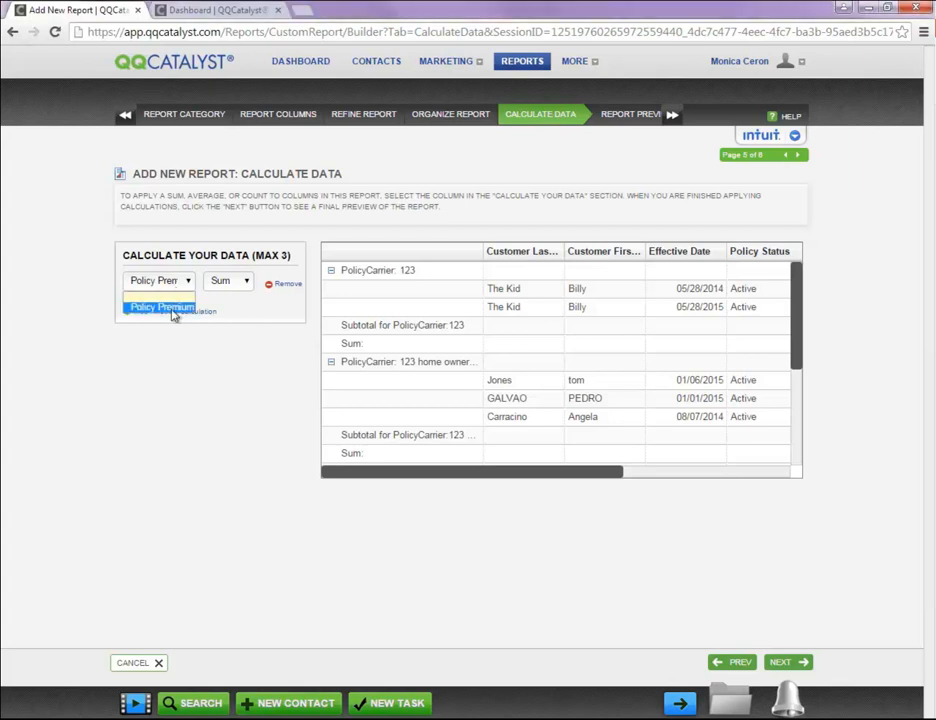
left_click(224, 286)
left_click(221, 305)
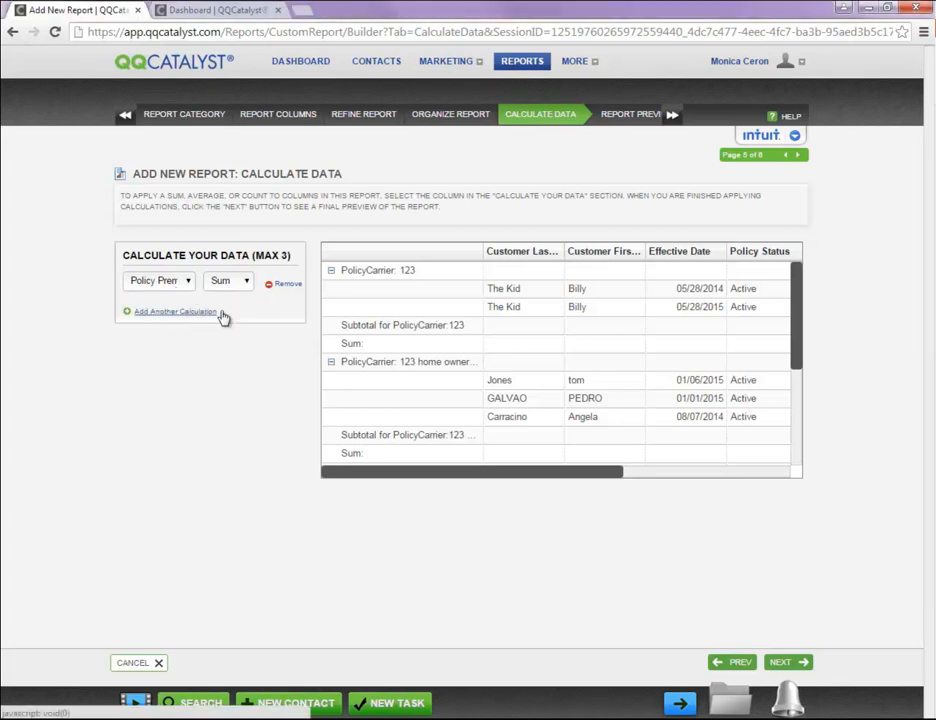
Step: Go to the report's final preview and review the report type choices for the Active Policies report
left_click(617, 120)
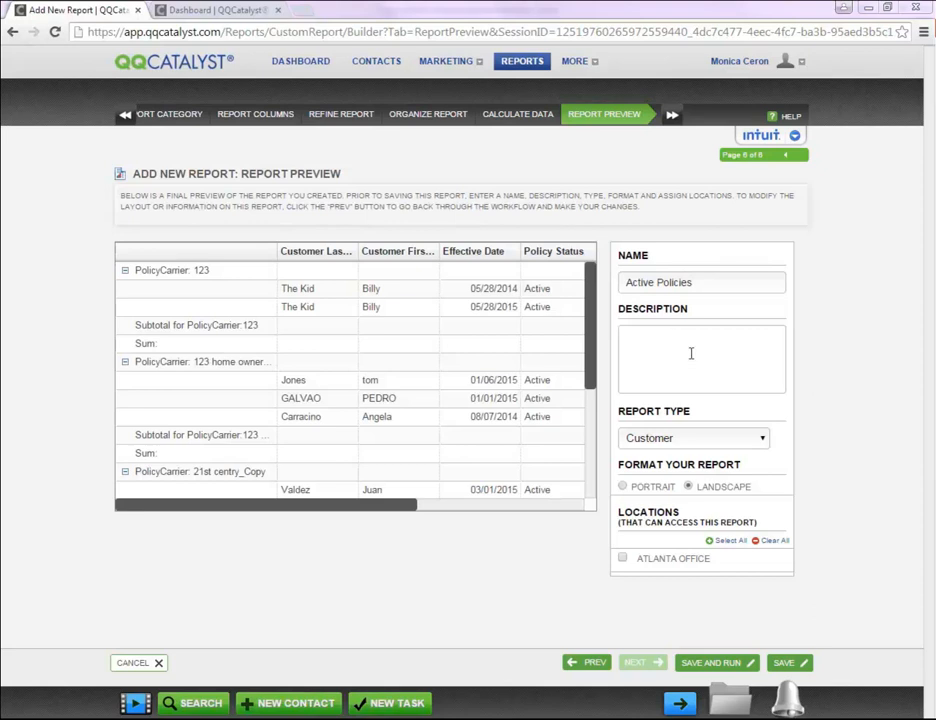
left_click(703, 440)
left_click(703, 441)
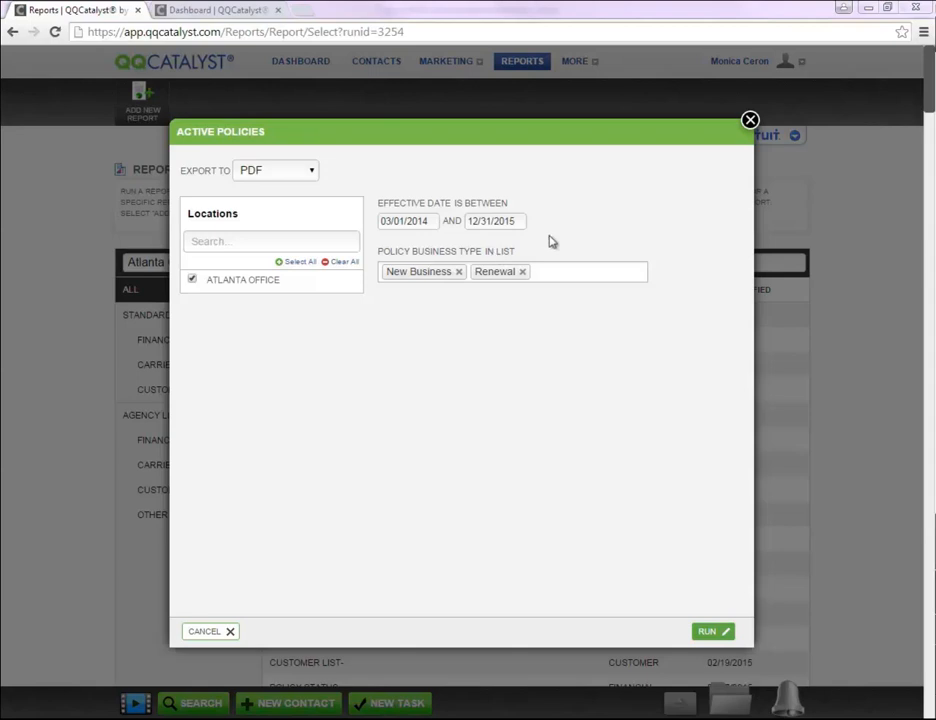
Step: Set the report's effective date range to start on 03/05/2014 and replace Renewal with Rewrite in the Policy Business Type filter
left_click(426, 223)
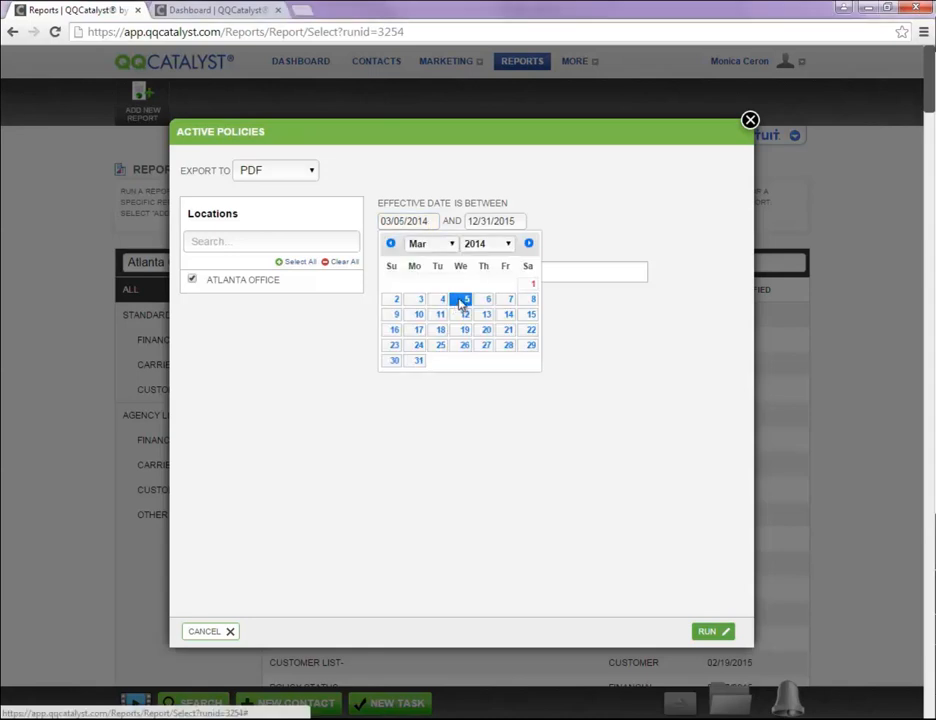
left_click(461, 305)
left_click(520, 271)
left_click(533, 273)
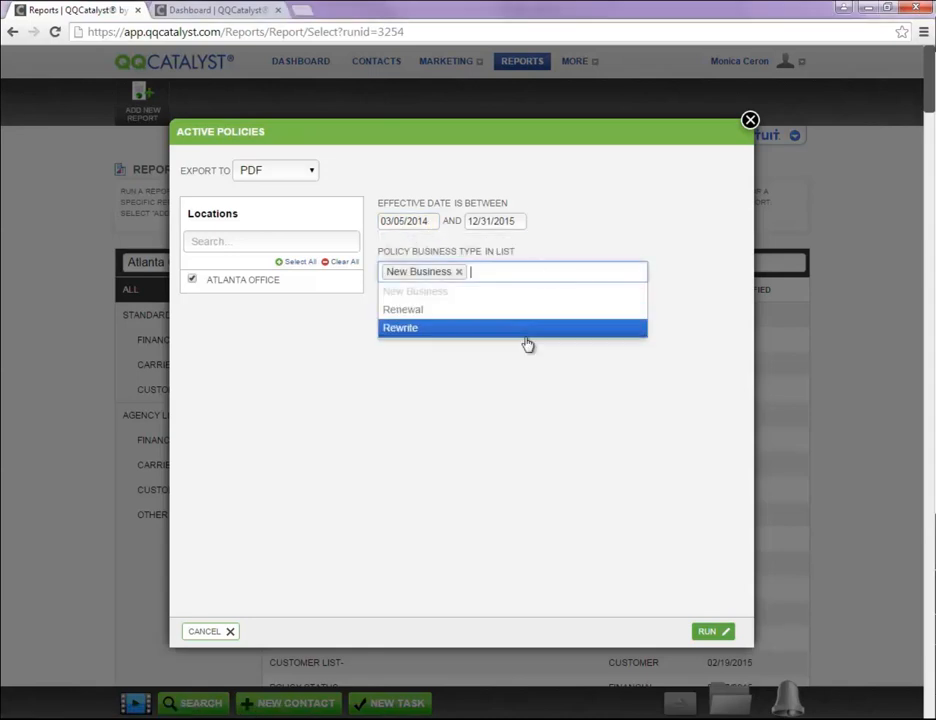
left_click(531, 330)
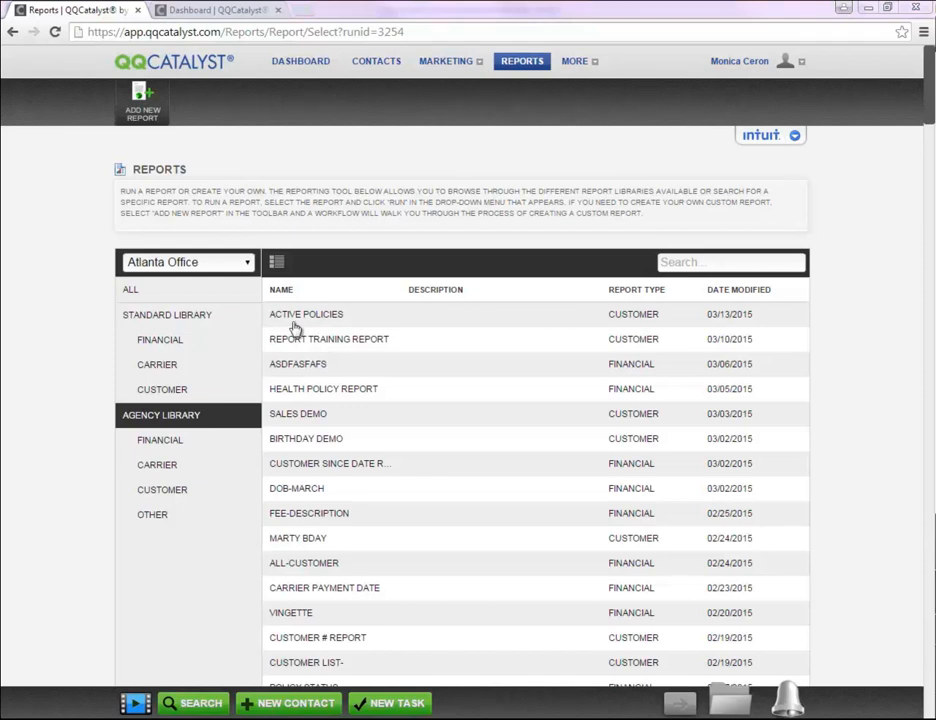
Step: Show the actions available for the saved Active Policies report in the Agency Library
left_click(295, 328)
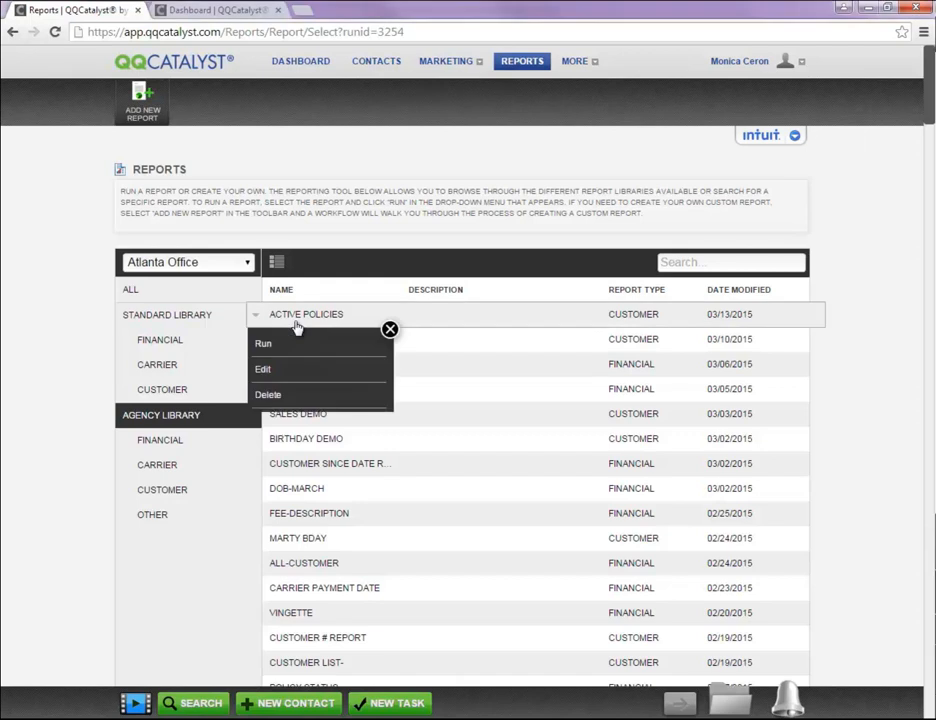